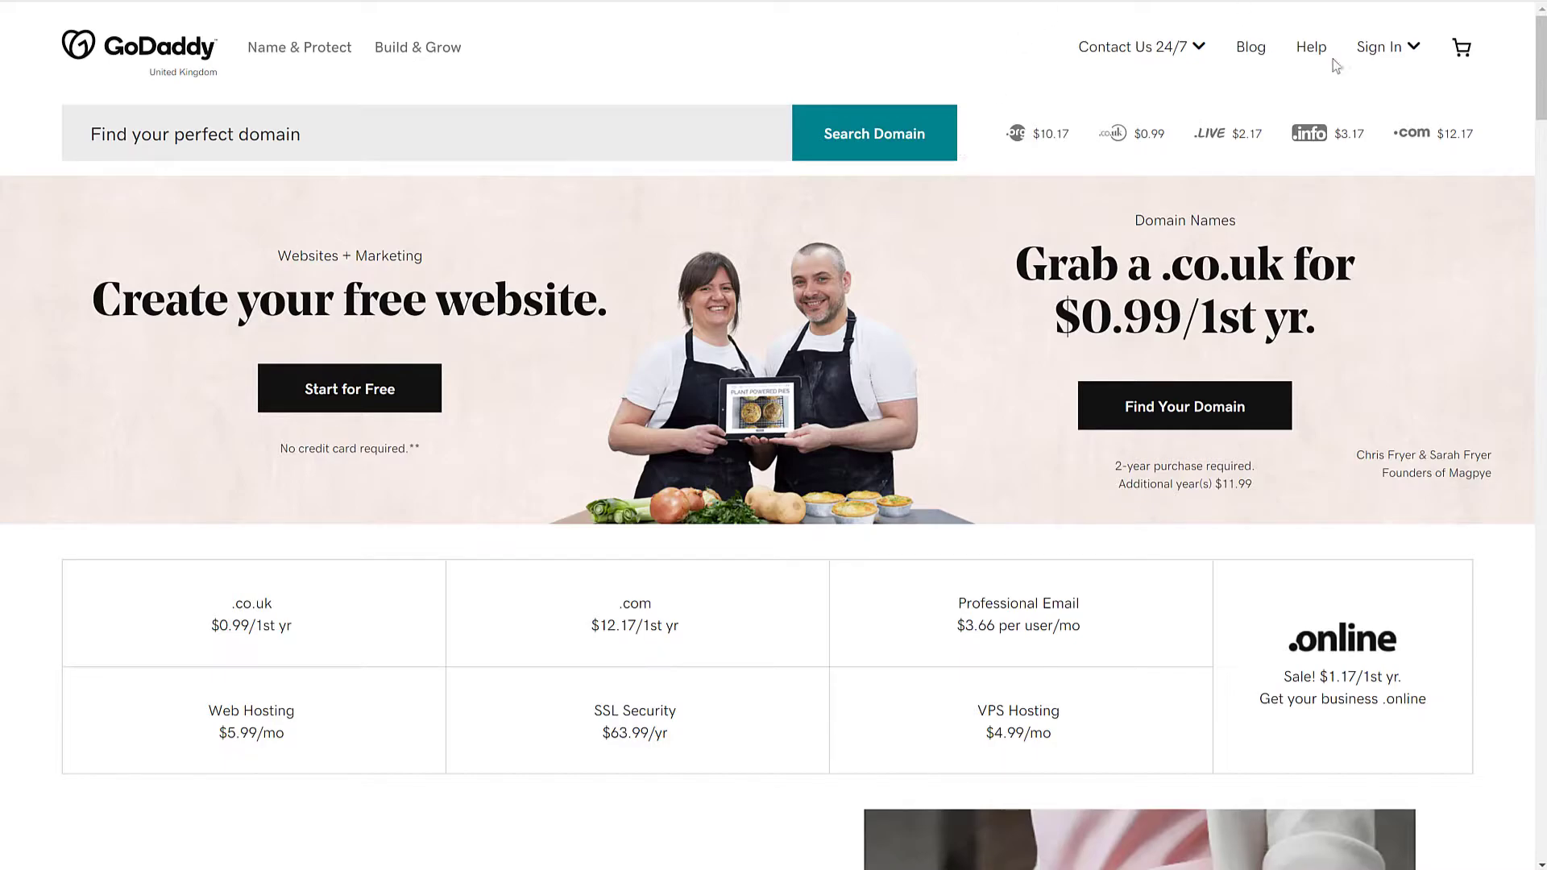
Sign in as a registered user with the autofilled username and password
{"action": "left_click", "coordinate": [1381, 50]}
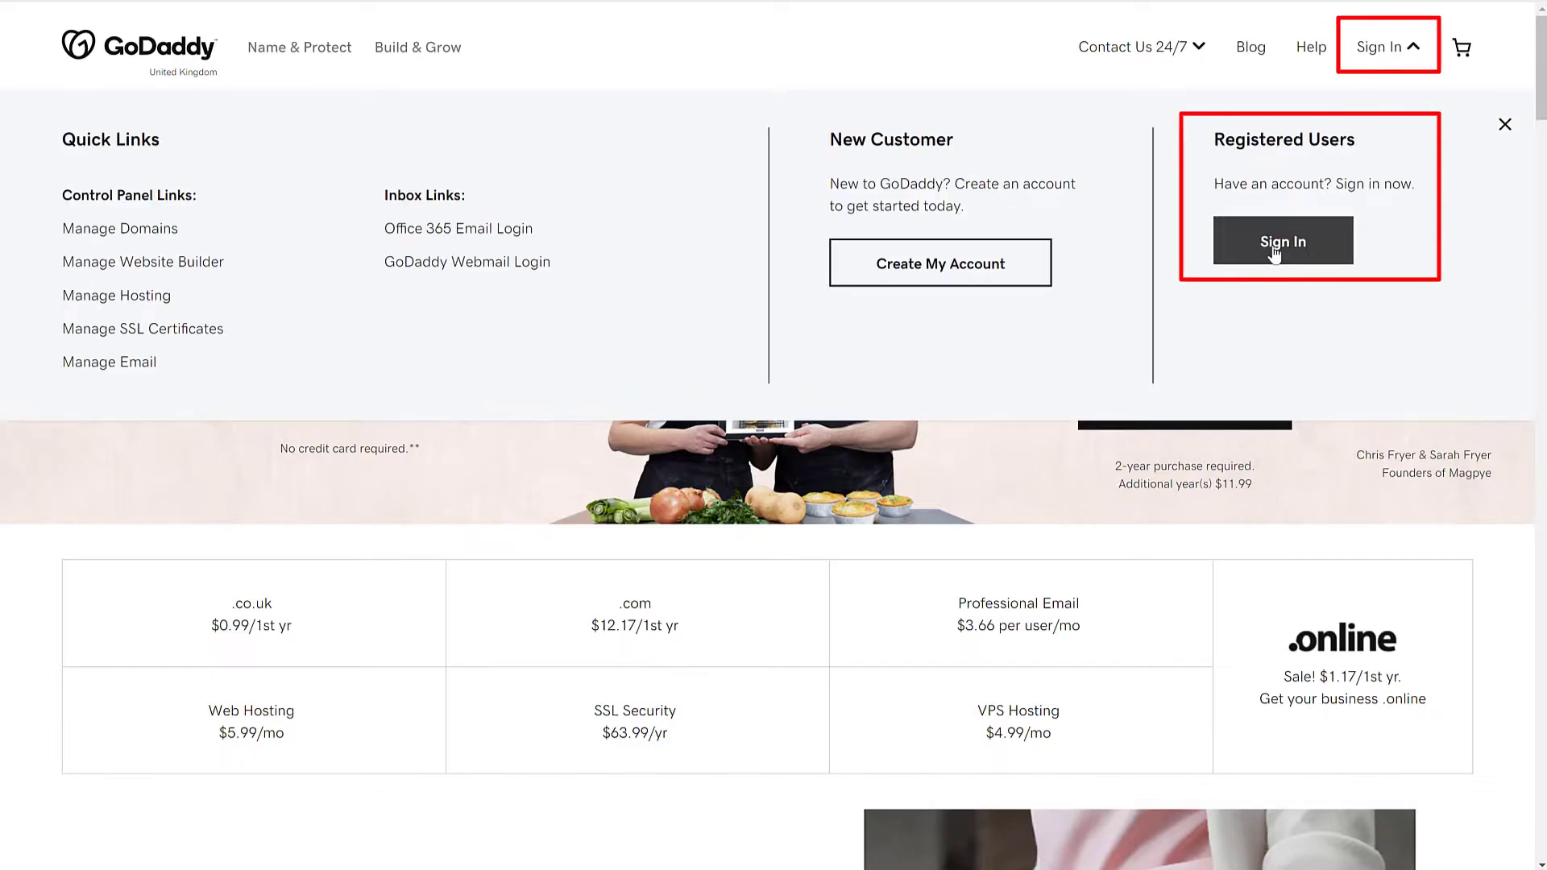
{"action": "left_click", "coordinate": [1273, 252]}
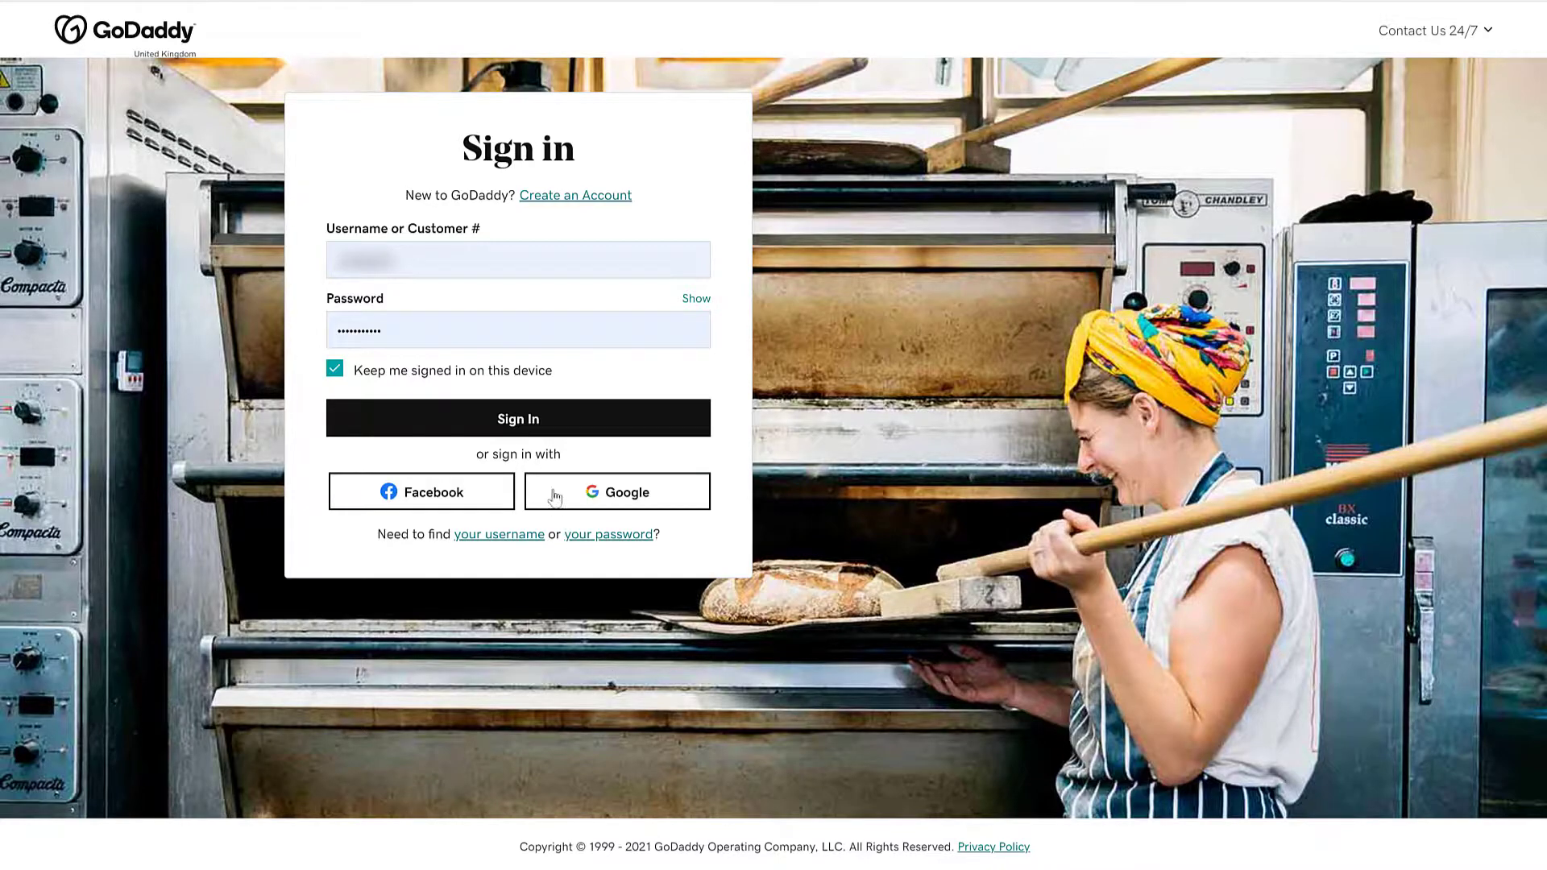
{"action": "left_click", "coordinate": [530, 428]}
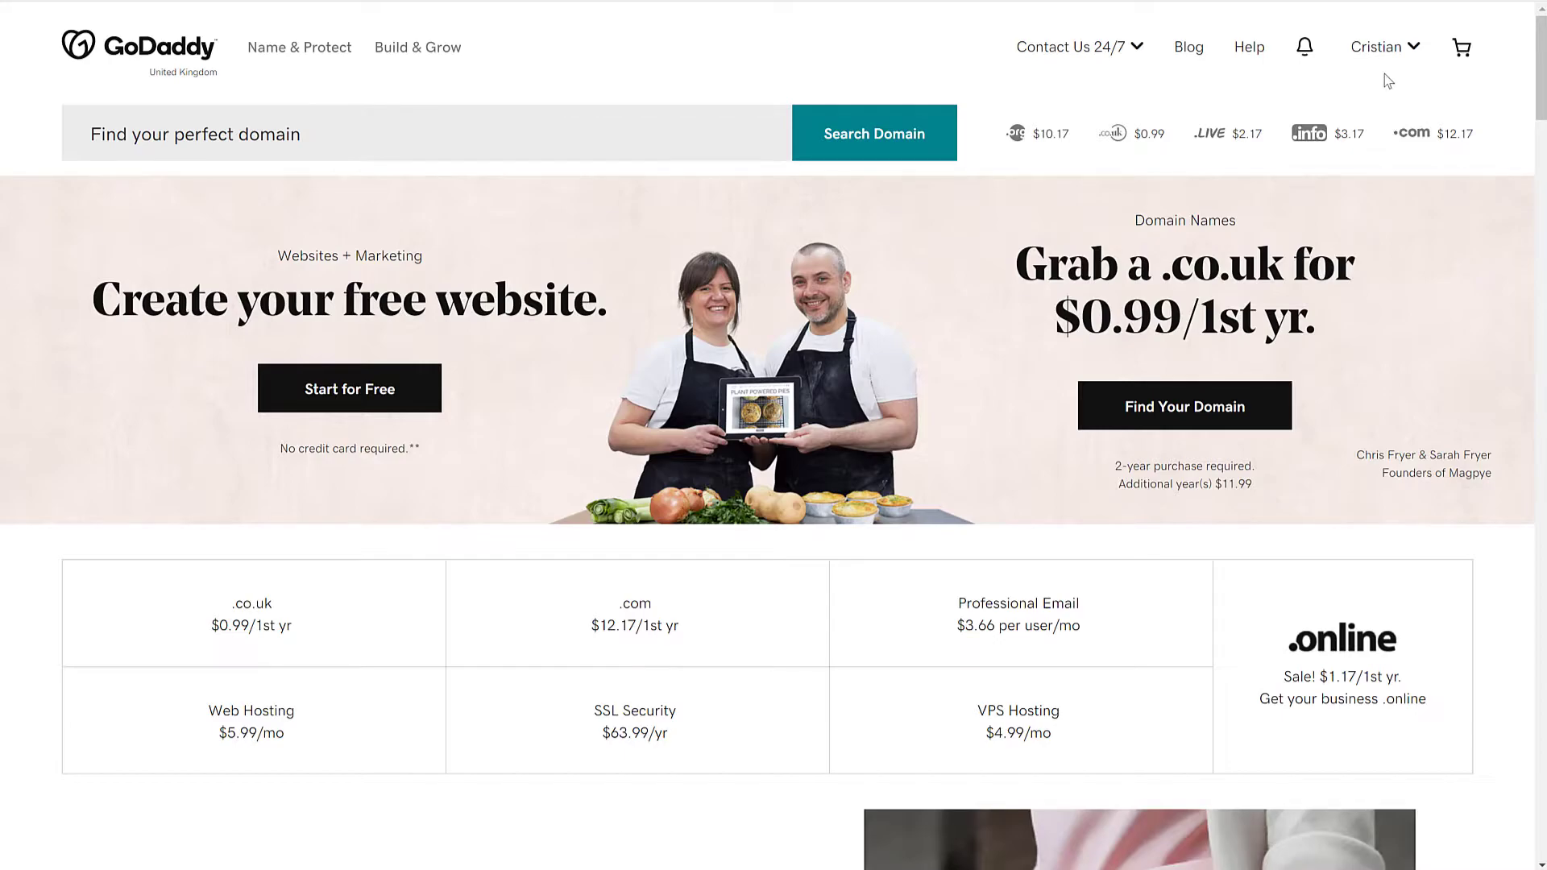
Open a domain's management page from the My Domains list via the account menu
{"action": "left_click", "coordinate": [1380, 50]}
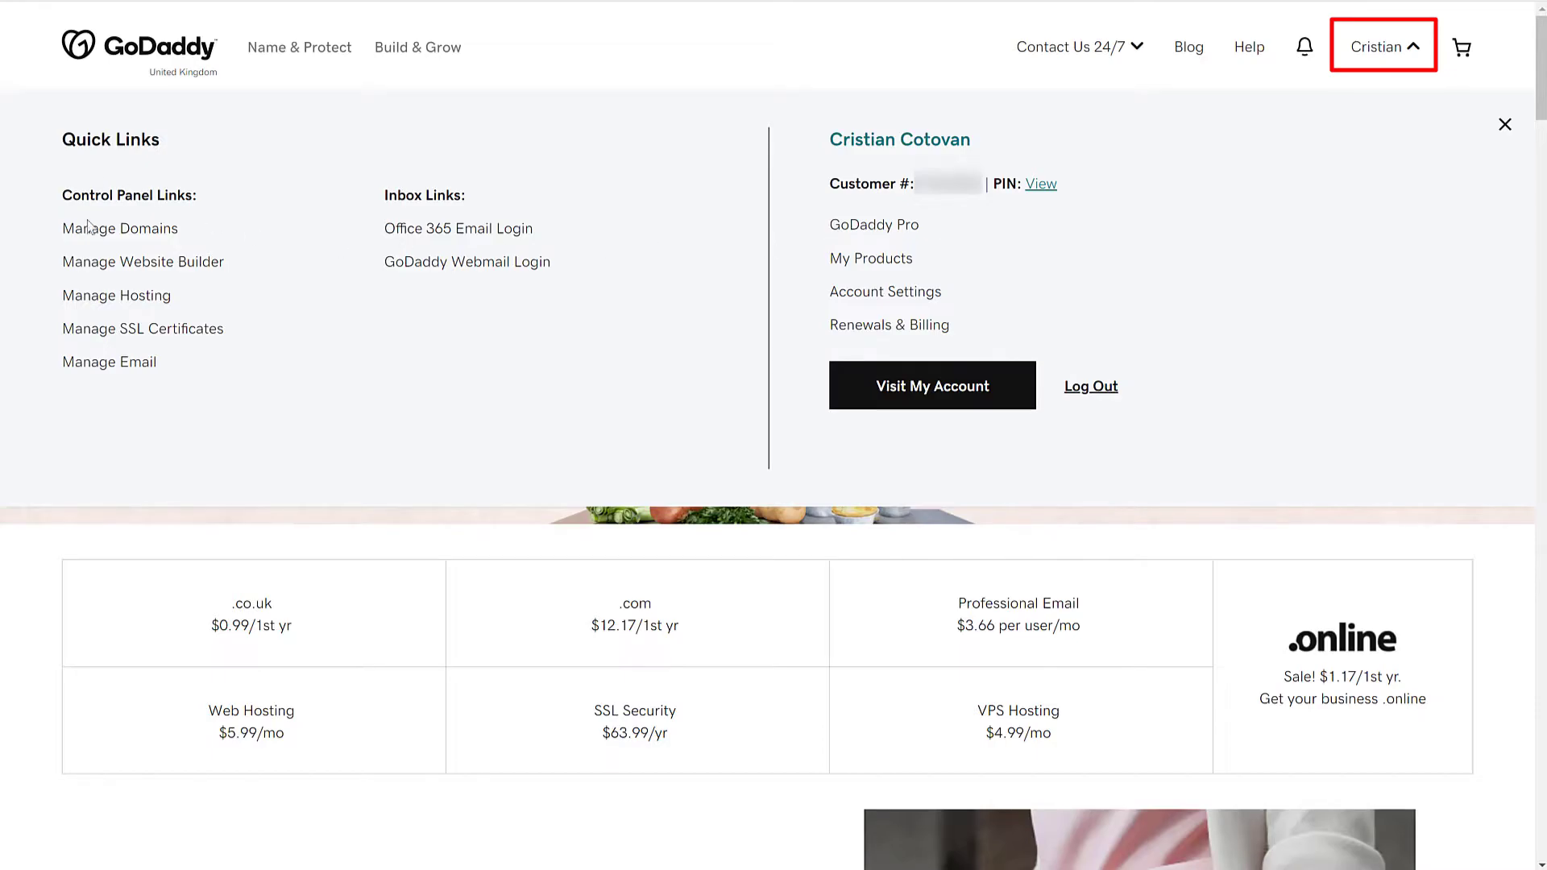
{"action": "left_click", "coordinate": [132, 235]}
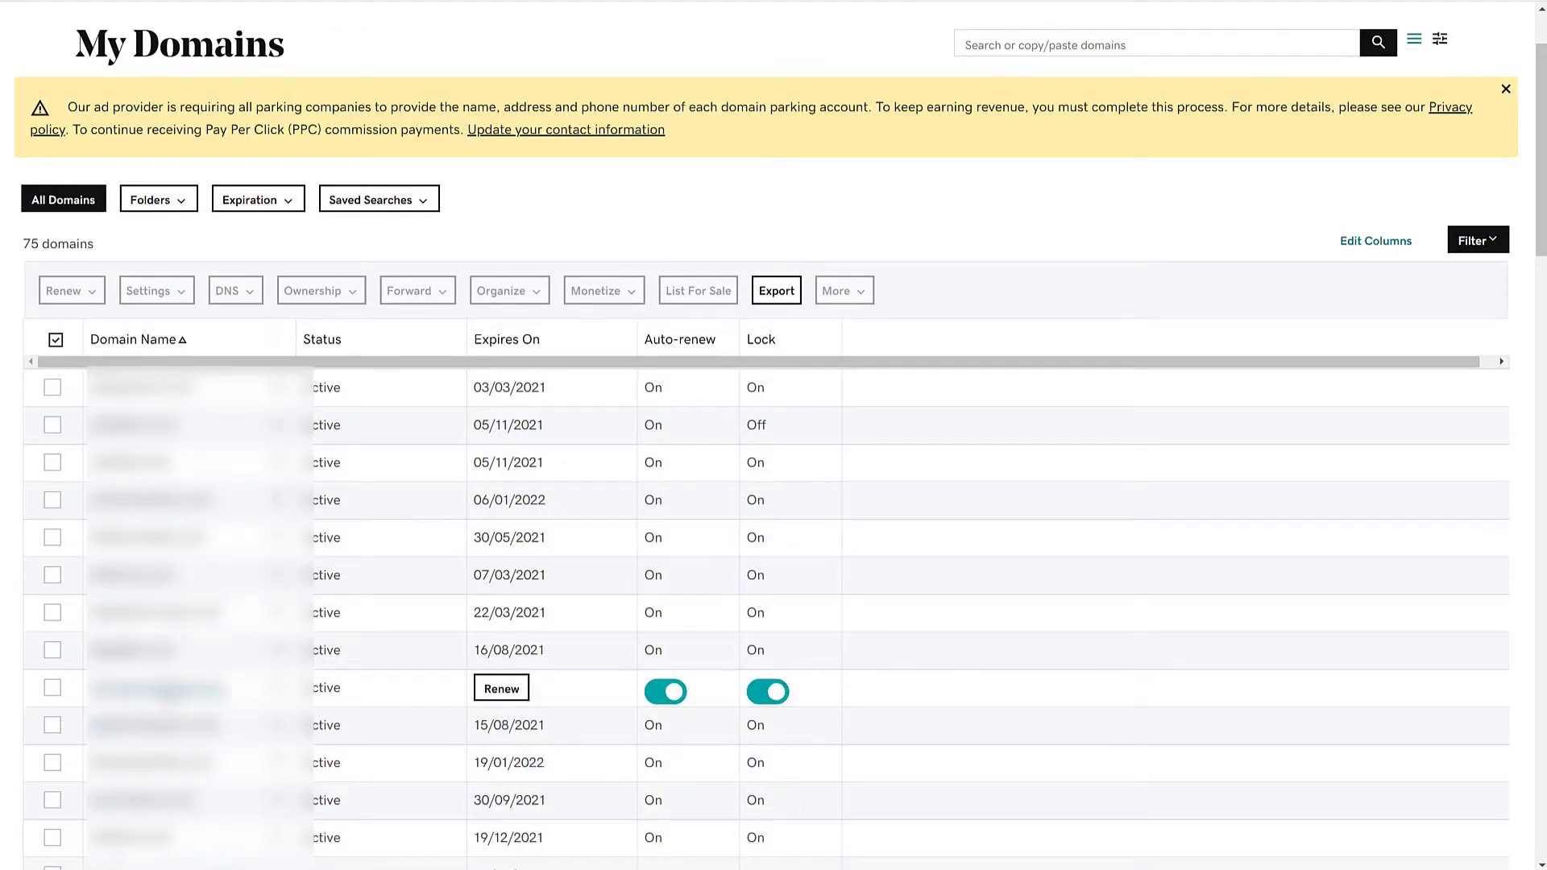
{"action": "left_click", "coordinate": [173, 691]}
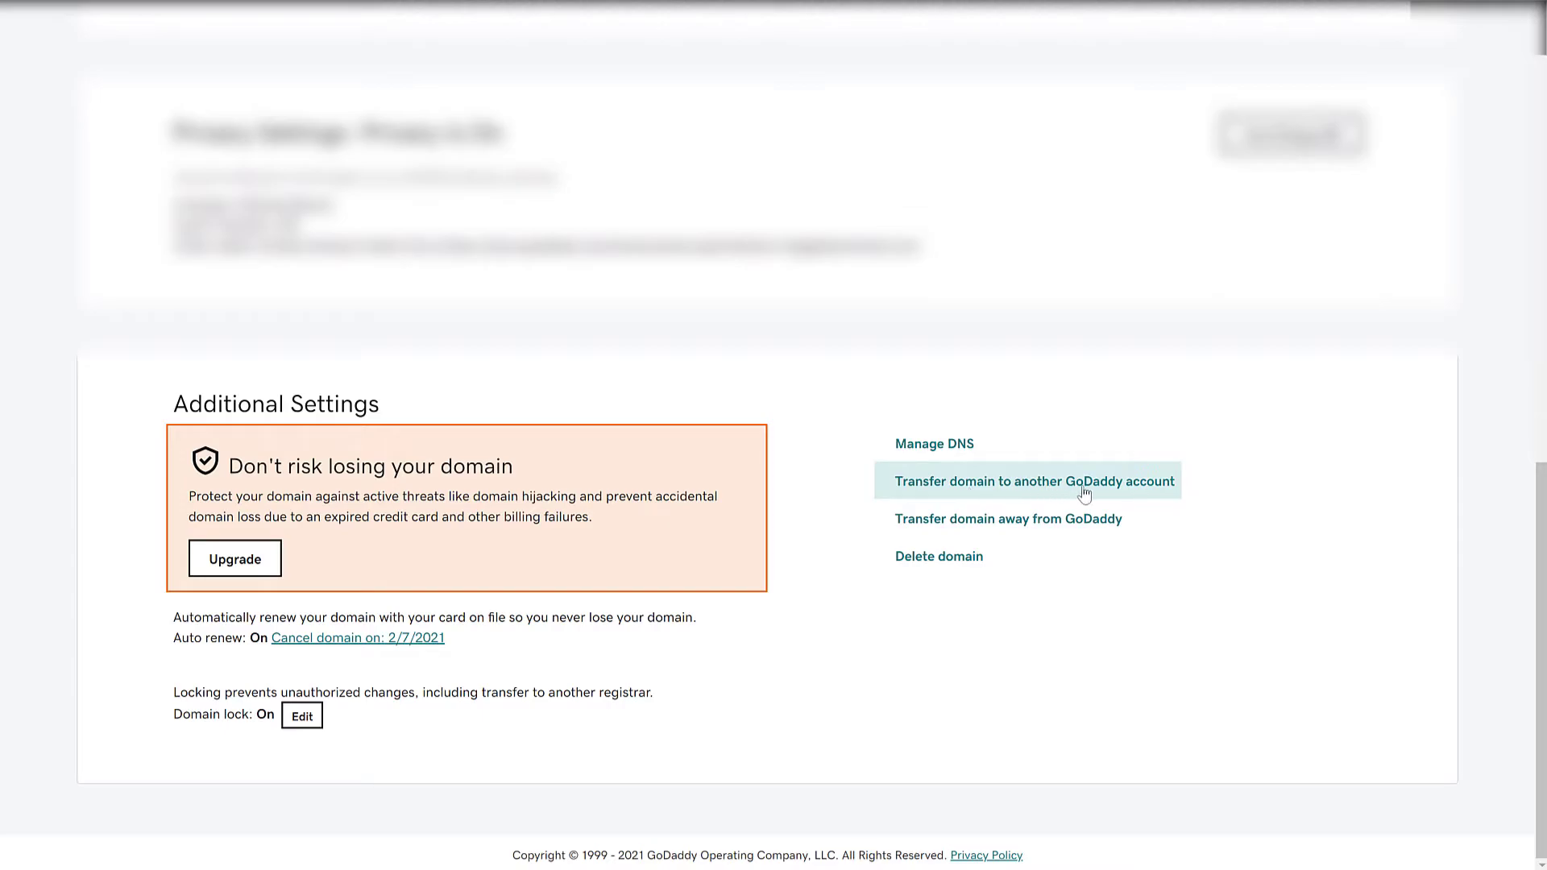
Start 'Transfer domain to another GoDaddy account' and answer Yes to copying contact information
{"action": "left_click", "coordinate": [1120, 493]}
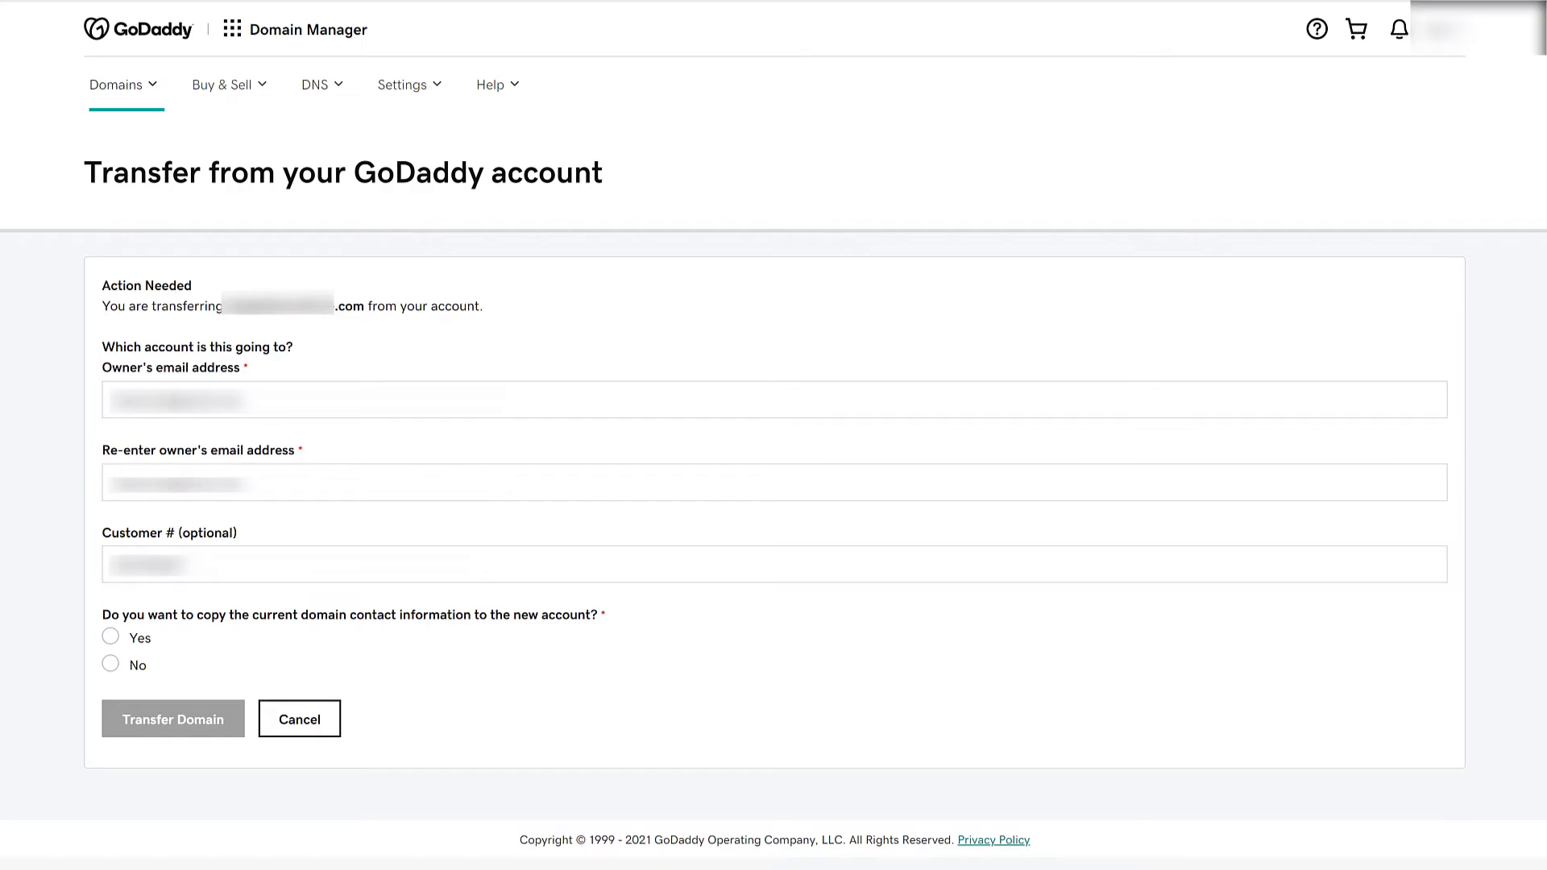
{"action": "left_click", "coordinate": [111, 636]}
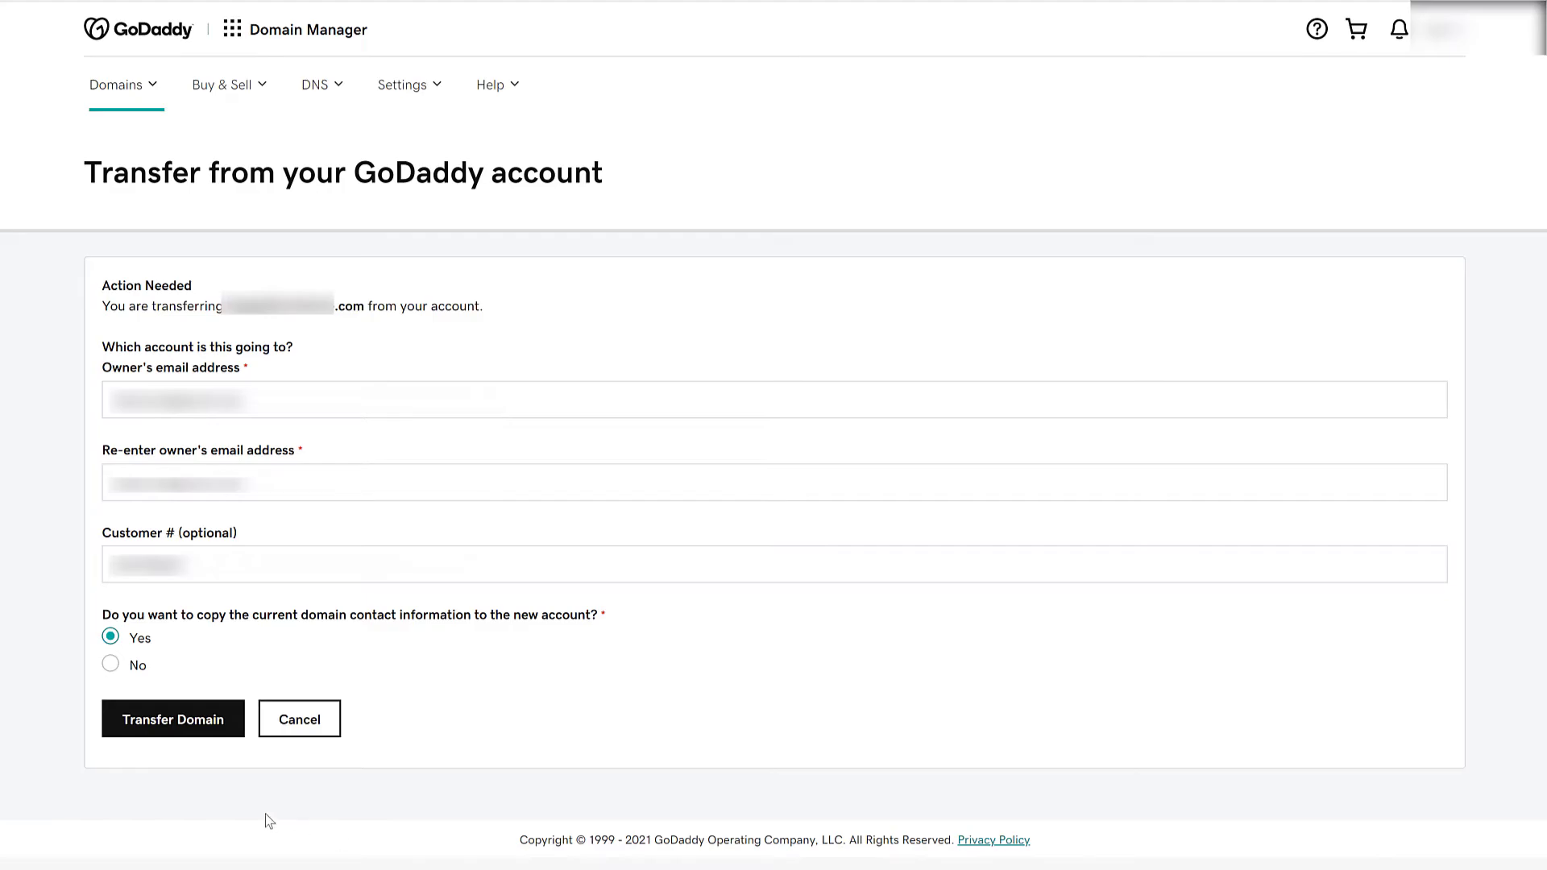
Submit the request with the Transfer Domain button
{"action": "left_click", "coordinate": [175, 730]}
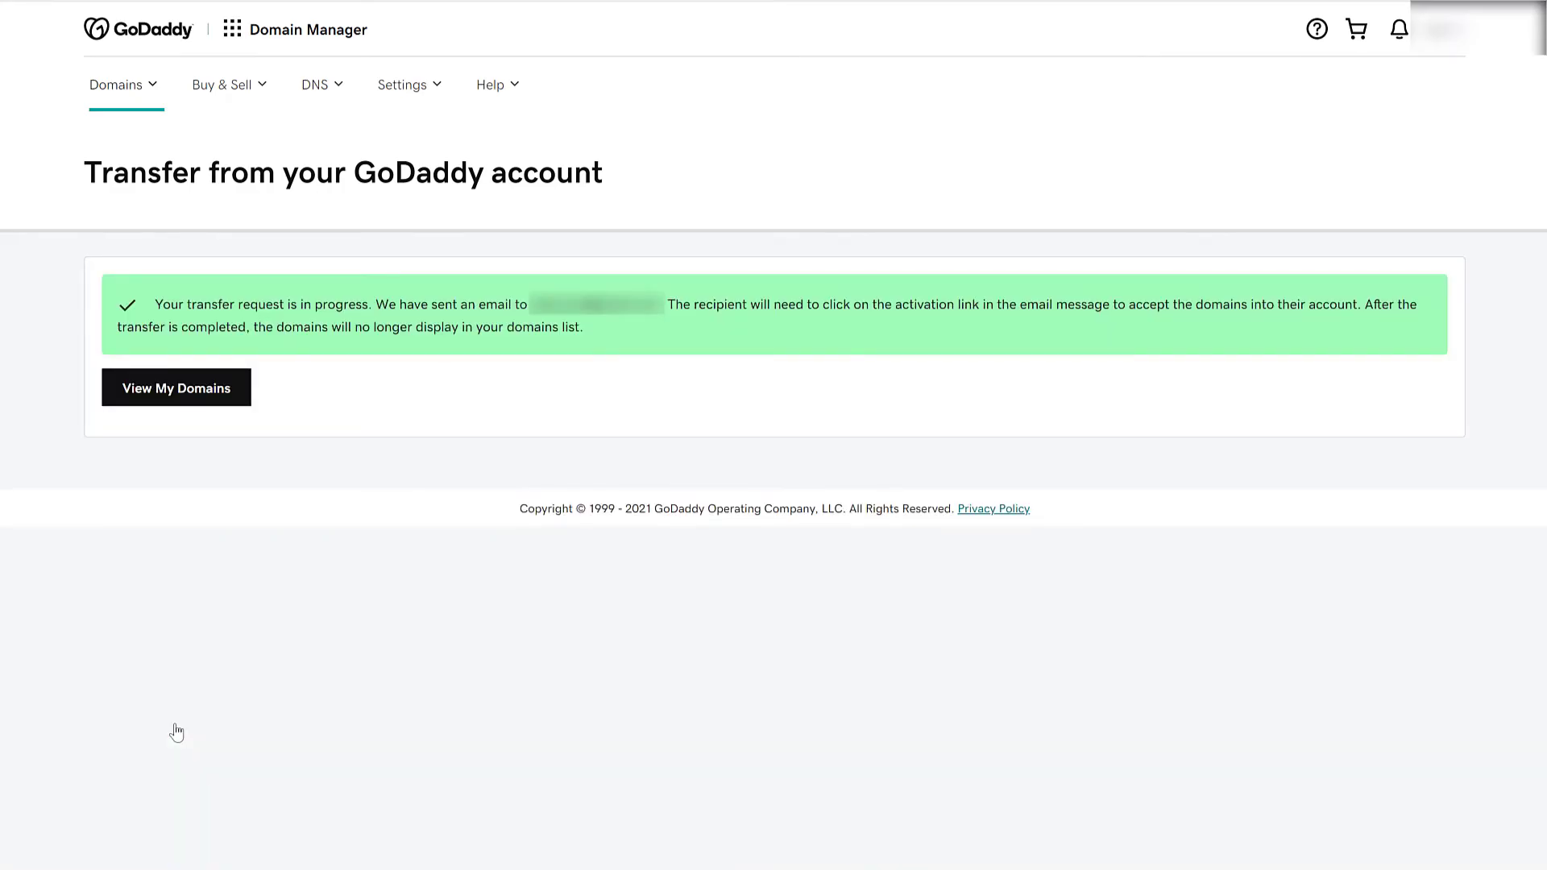